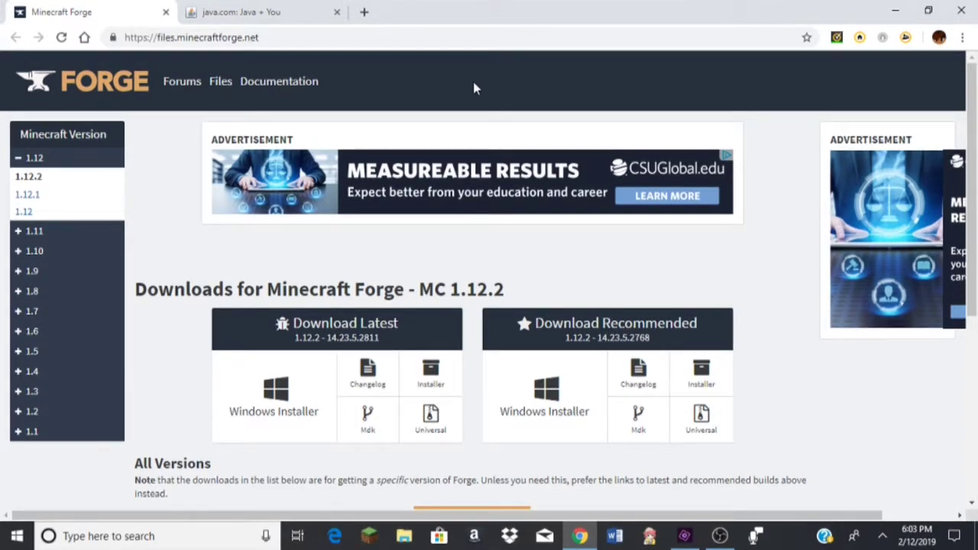
Download the 64-bit Java 8 Update 201 installer (jre-8u201) from java.com
{"action": "right_click", "coordinate": [152, 10]}
{"action": "left_click", "coordinate": [480, 7]}
{"action": "left_click", "coordinate": [246, 7]}
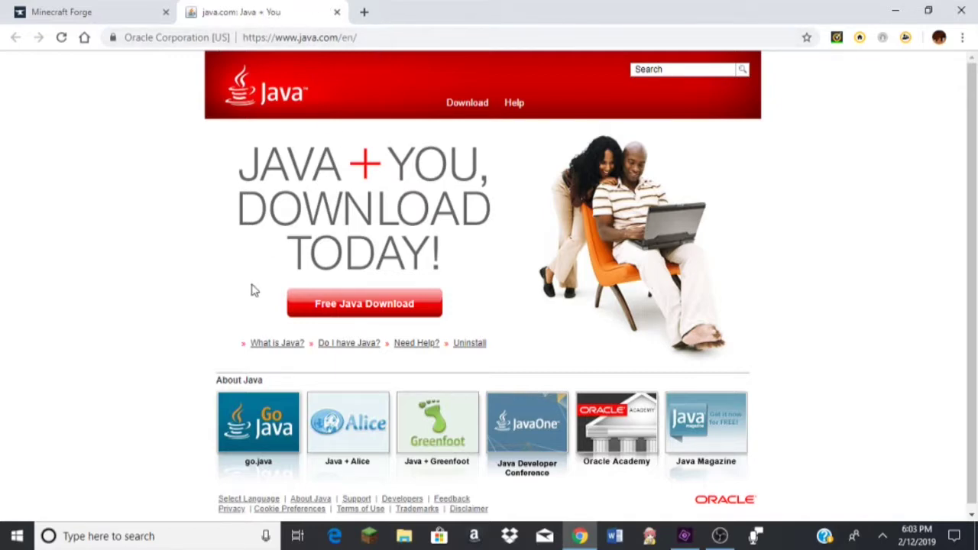
{"action": "left_click", "coordinate": [339, 300]}
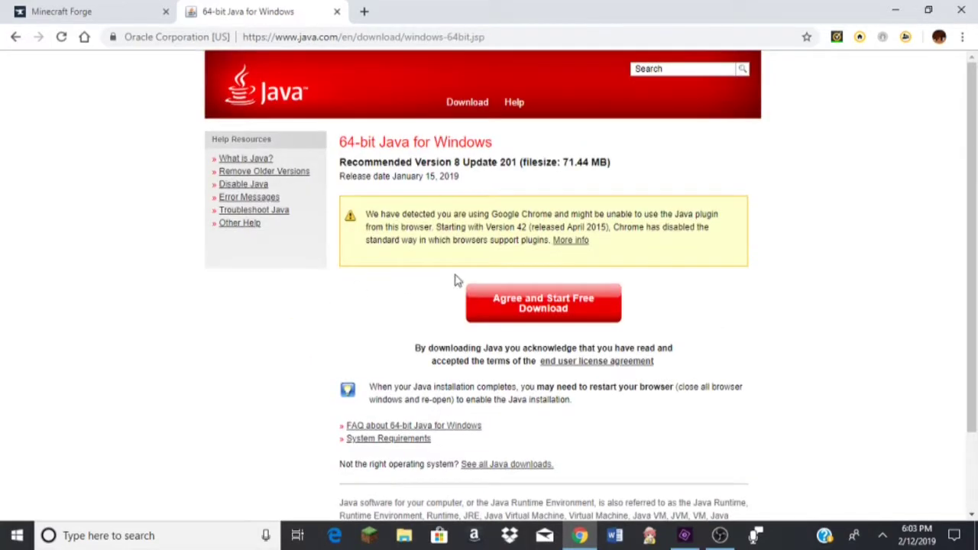
{"action": "left_click", "coordinate": [577, 325]}
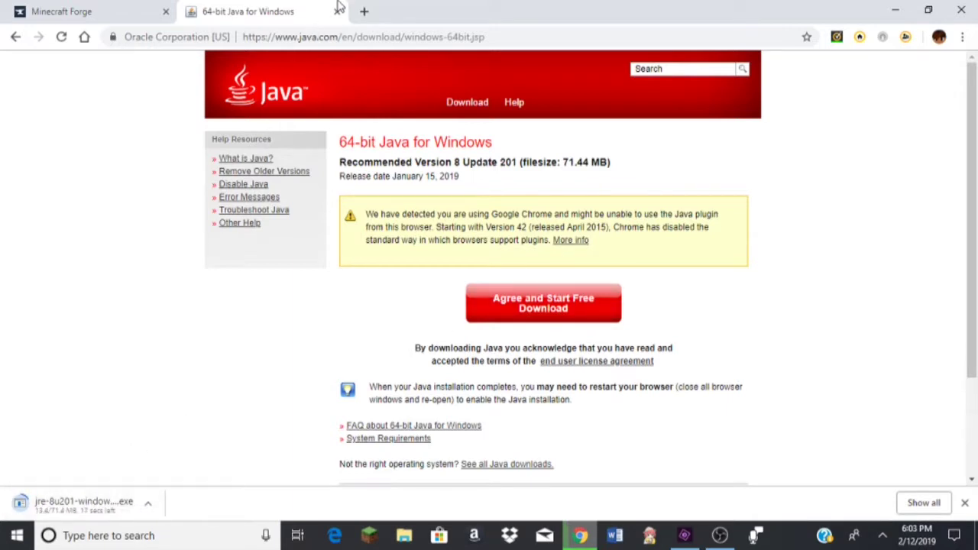
Return from the Java download page to the java.com home page
{"action": "left_click", "coordinate": [89, 6]}
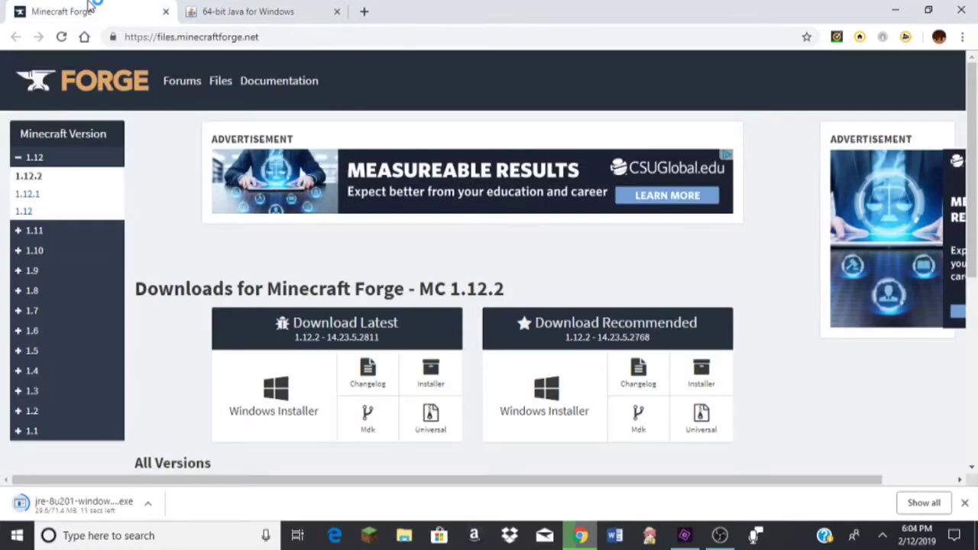
{"action": "left_click", "coordinate": [214, 12]}
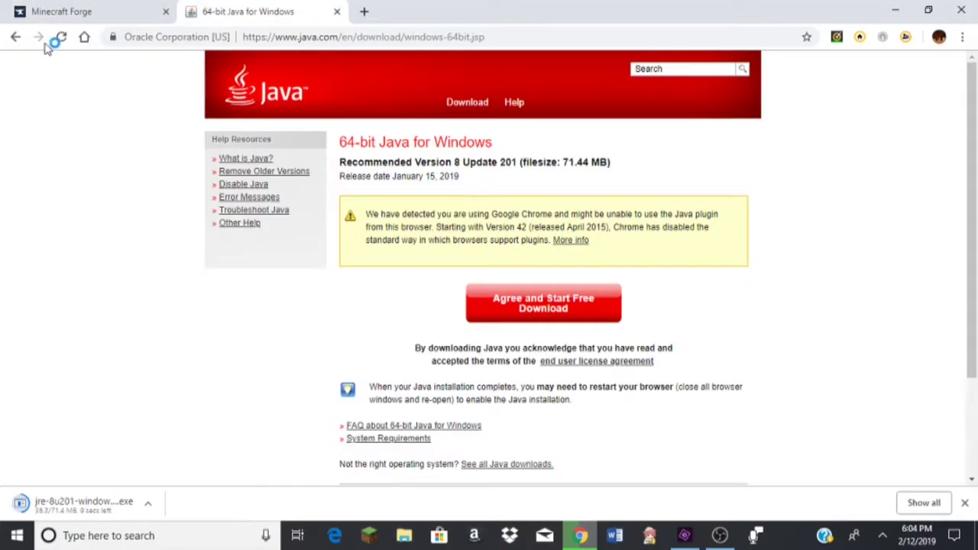
{"action": "left_click", "coordinate": [17, 41]}
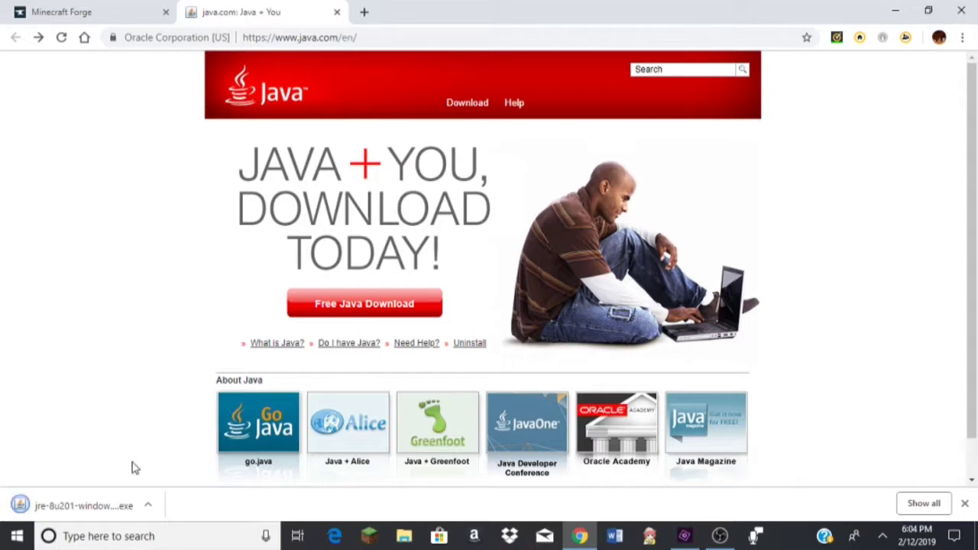
Run the downloaded jre installer and go back to the Minecraft Forge downloads page
{"action": "left_click", "coordinate": [114, 502]}
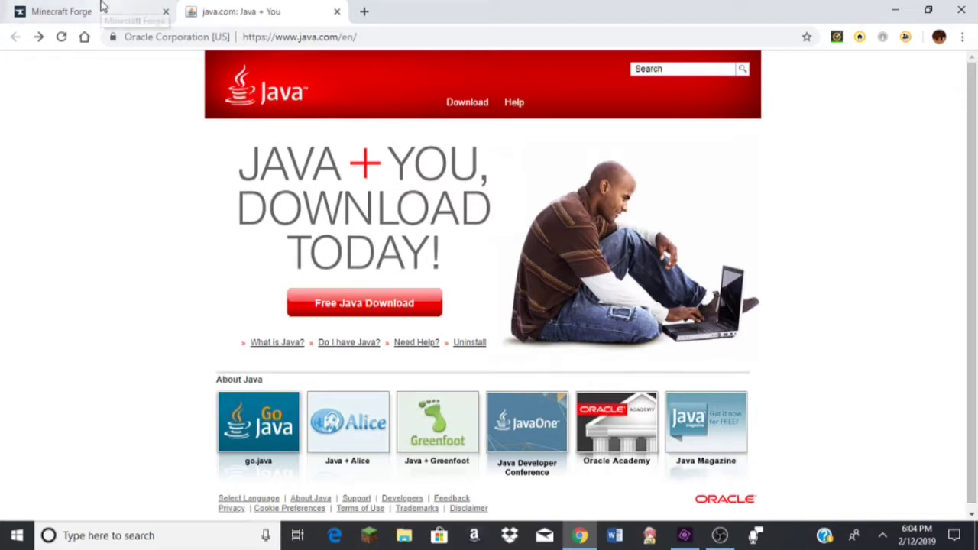
{"action": "left_click", "coordinate": [103, 6]}
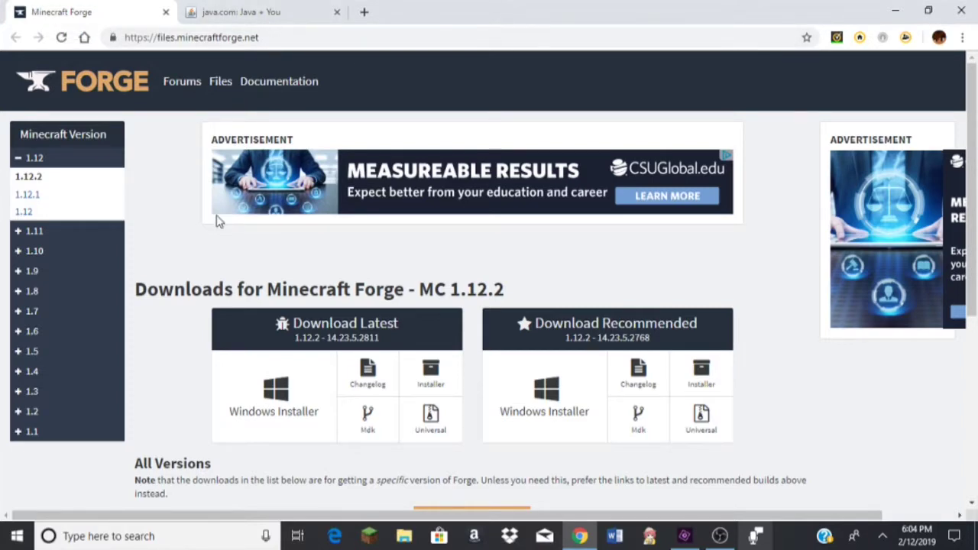
Download the latest Forge 1.12.2 Windows installer, skipping the adfoc.us advertisement
{"action": "left_click", "coordinate": [275, 393]}
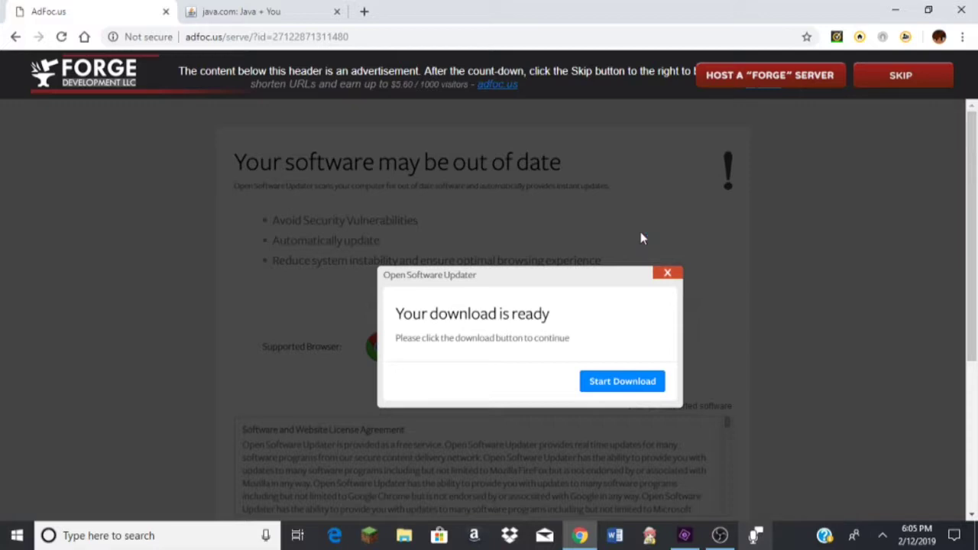
{"action": "left_click", "coordinate": [894, 80]}
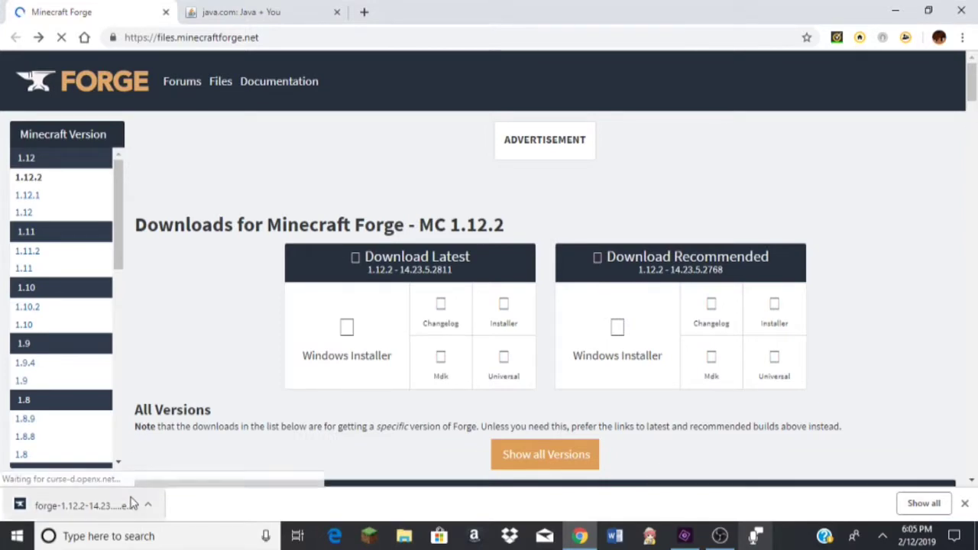
Run the Forge installer and install the 1.12.2-14.23.5.2811 client, dismissing the antivirus notice
{"action": "left_click", "coordinate": [131, 505]}
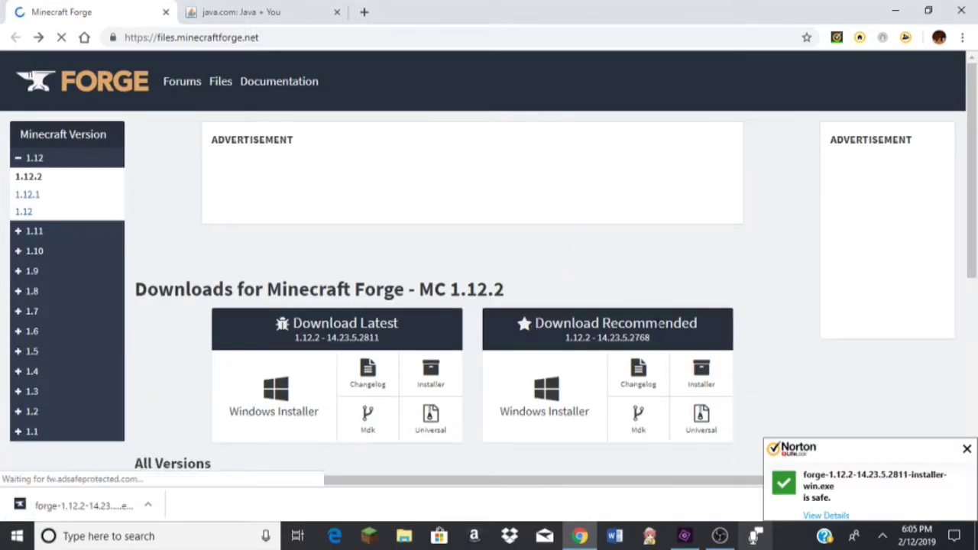
{"action": "left_click", "coordinate": [967, 449]}
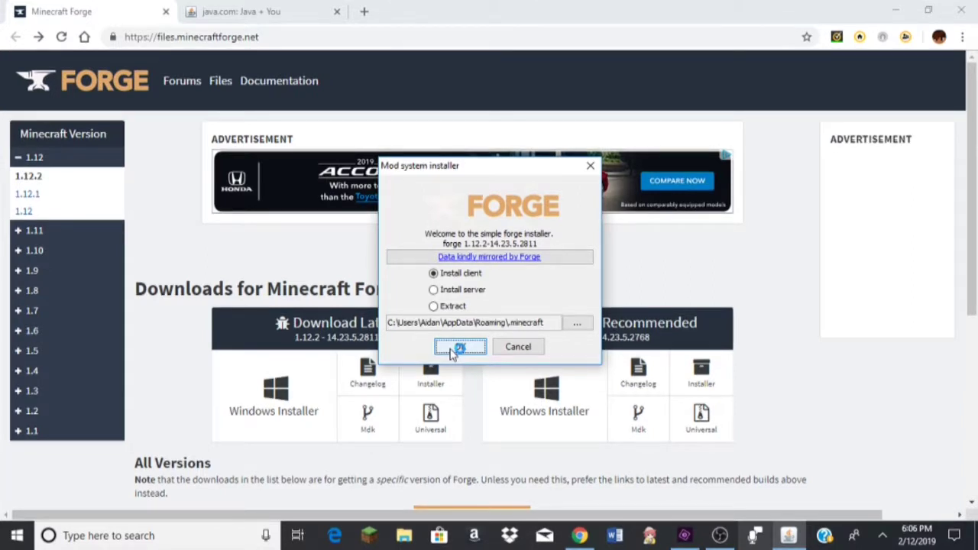
{"action": "left_click", "coordinate": [459, 347]}
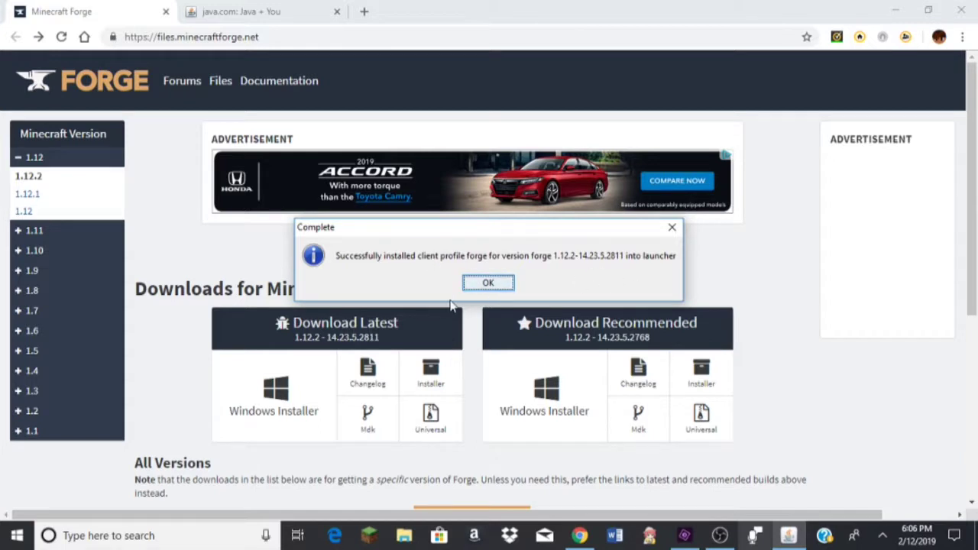
{"action": "left_click", "coordinate": [487, 284]}
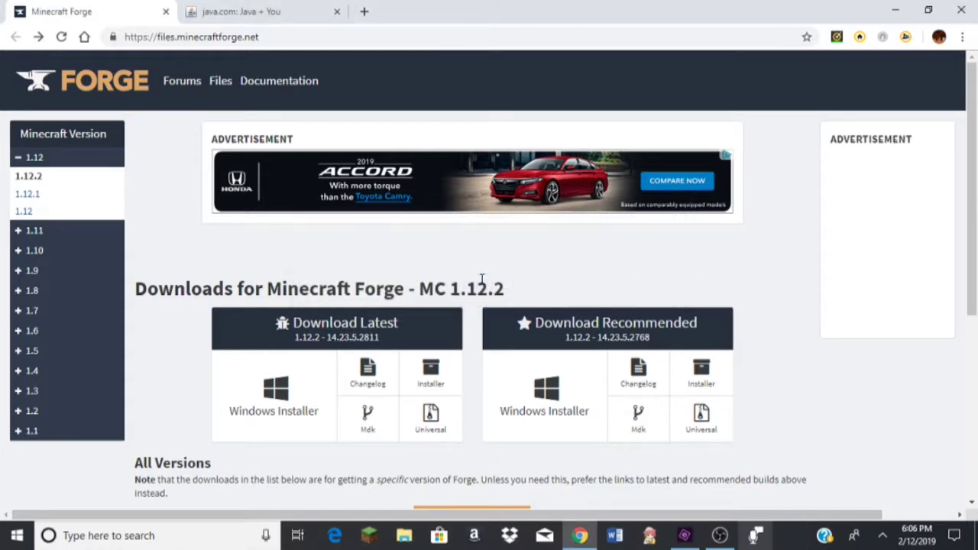
Minimise Chrome and start the Minecraft Launcher from the taskbar
{"action": "left_click", "coordinate": [892, 7]}
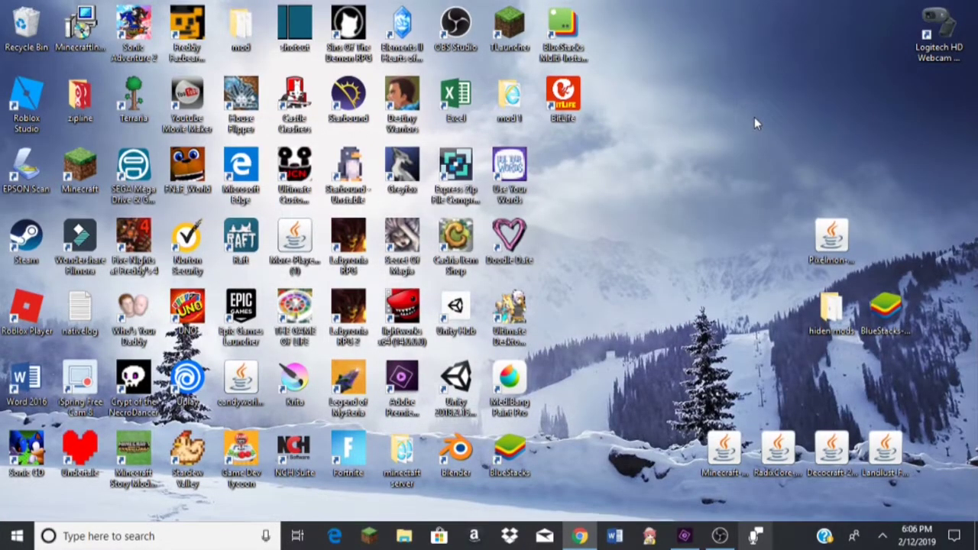
{"action": "left_click", "coordinate": [369, 539]}
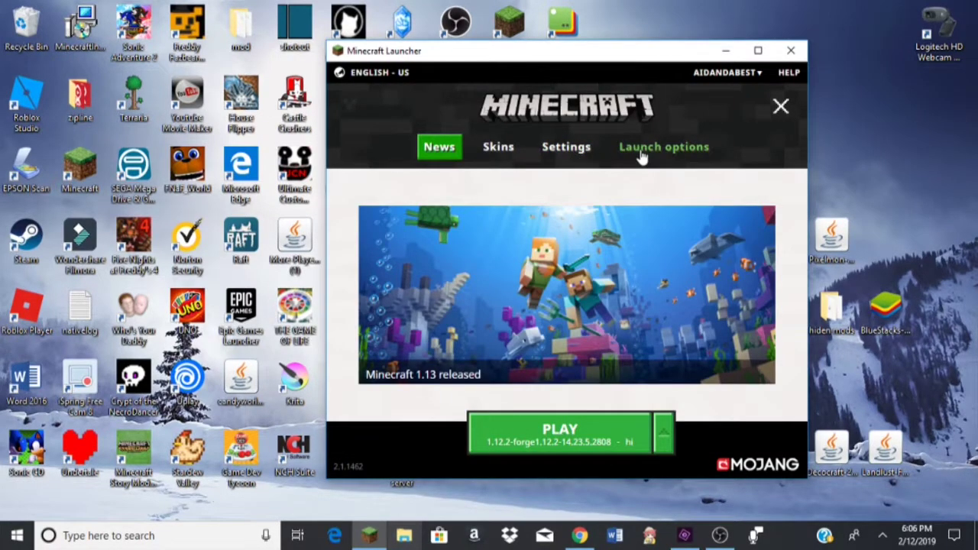
Start a new installation, browse its version list, and move the launcher beside Java Setup
{"action": "left_click", "coordinate": [642, 153]}
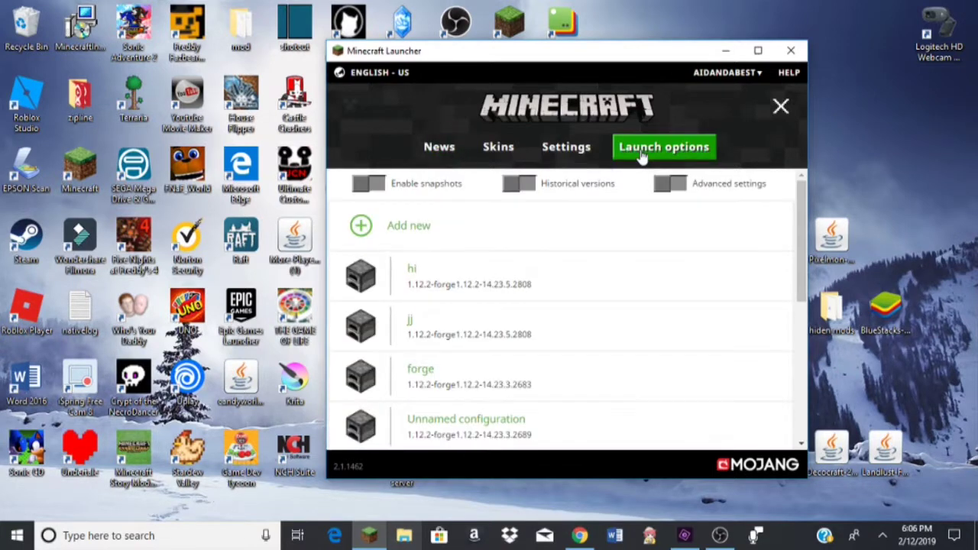
{"action": "left_click", "coordinate": [503, 219]}
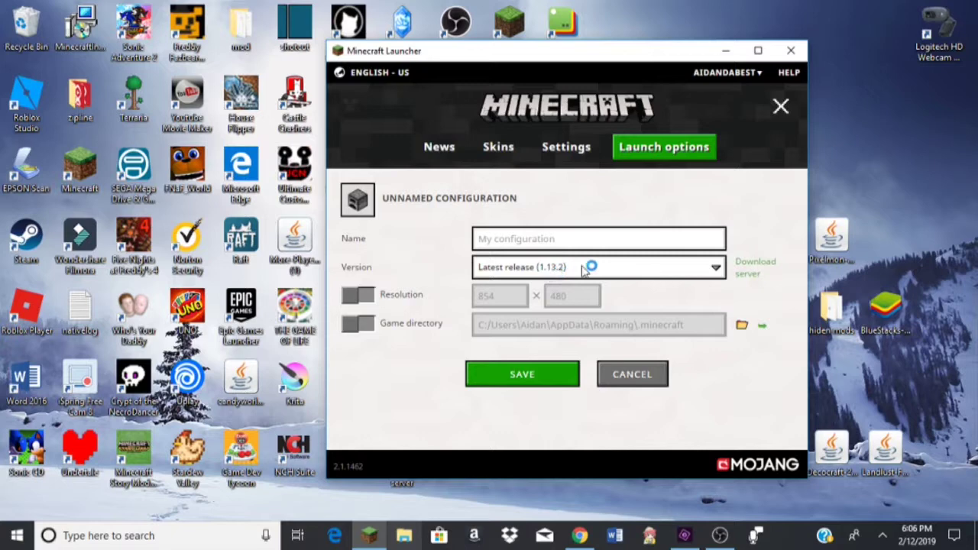
{"action": "left_click", "coordinate": [717, 270]}
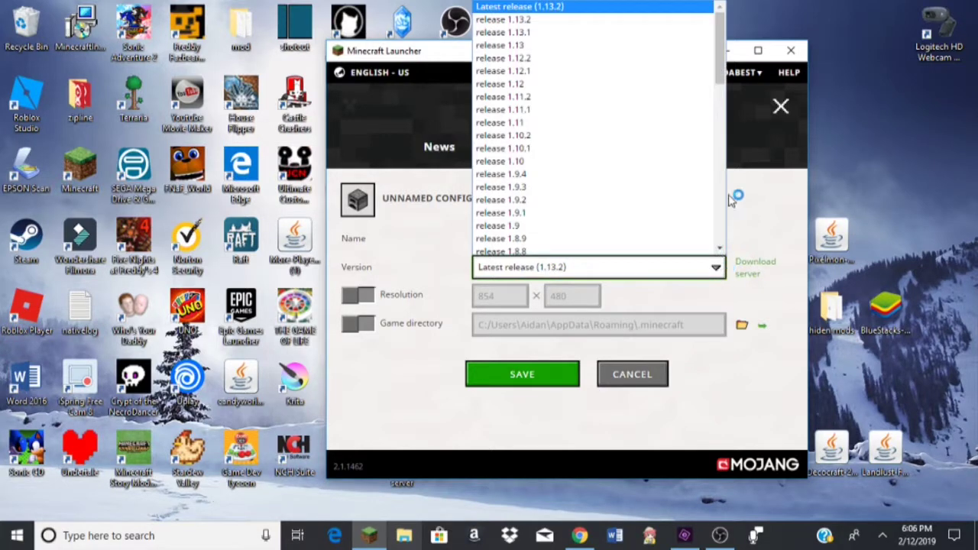
{"action": "scroll", "coordinate": [725, 283], "scroll_direction": "down", "scroll_amount": 10}
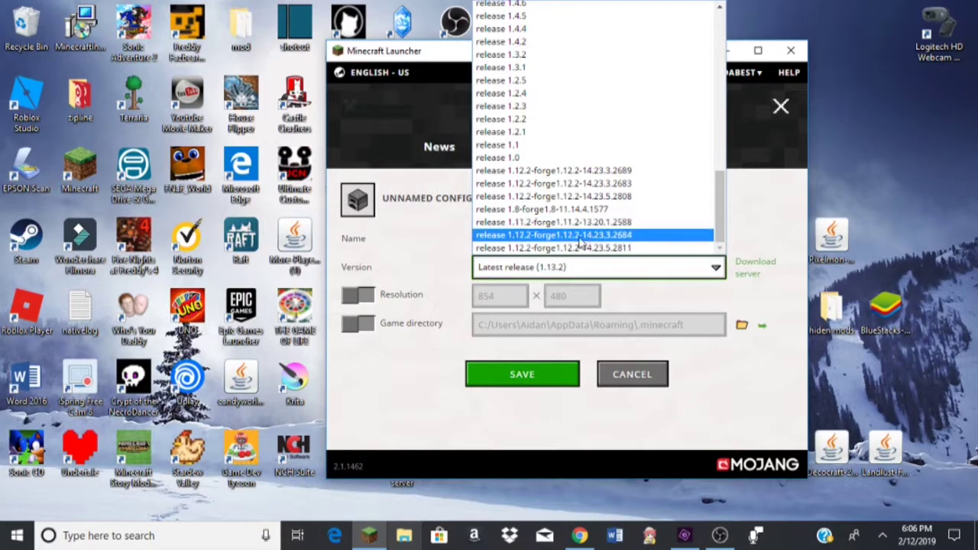
{"action": "left_click", "coordinate": [462, 246]}
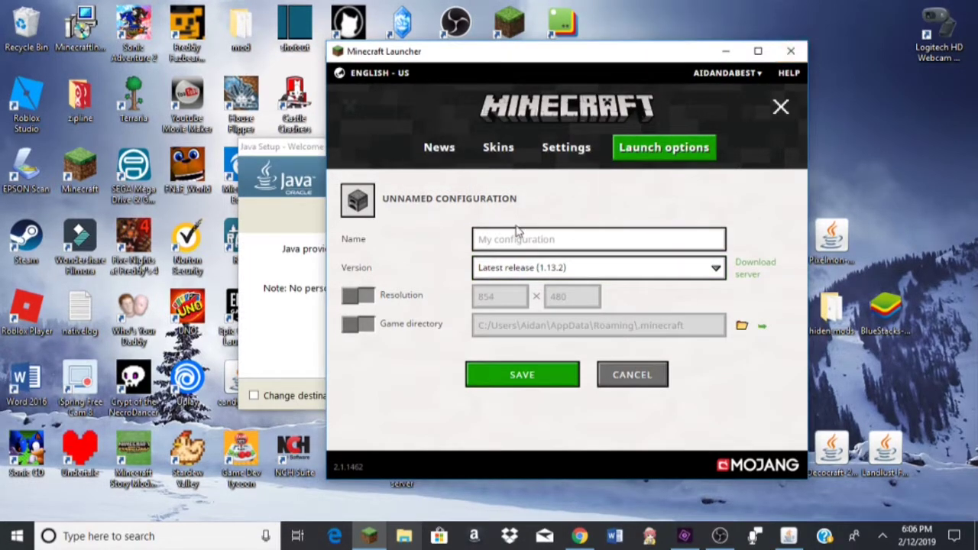
{"action": "left_click_drag", "start_coordinate": [632, 63], "coordinate": [902, 50]}
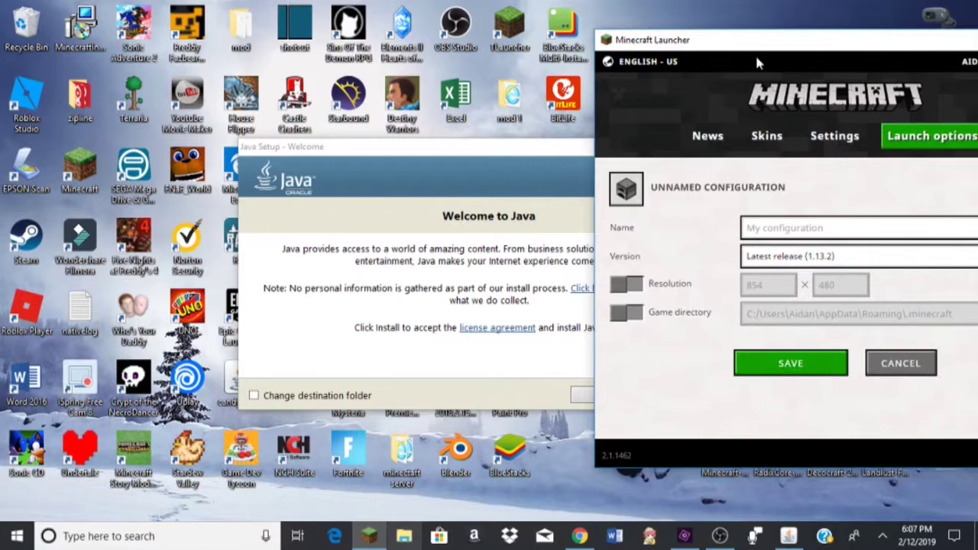
{"action": "left_click_drag", "start_coordinate": [430, 153], "coordinate": [256, 128]}
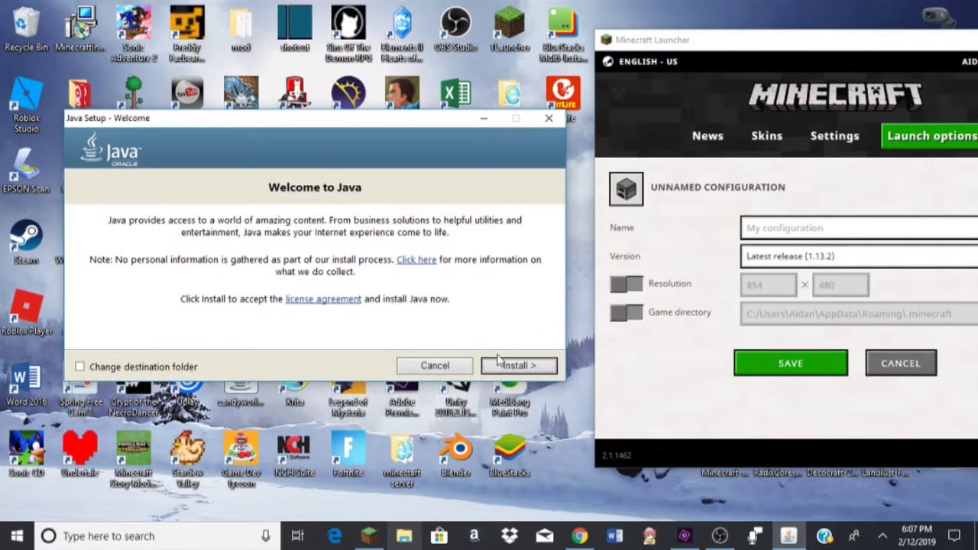
Start the Java install, acknowledge the licence-change notice, and close the Minecraft Launcher
{"action": "left_click", "coordinate": [528, 369]}
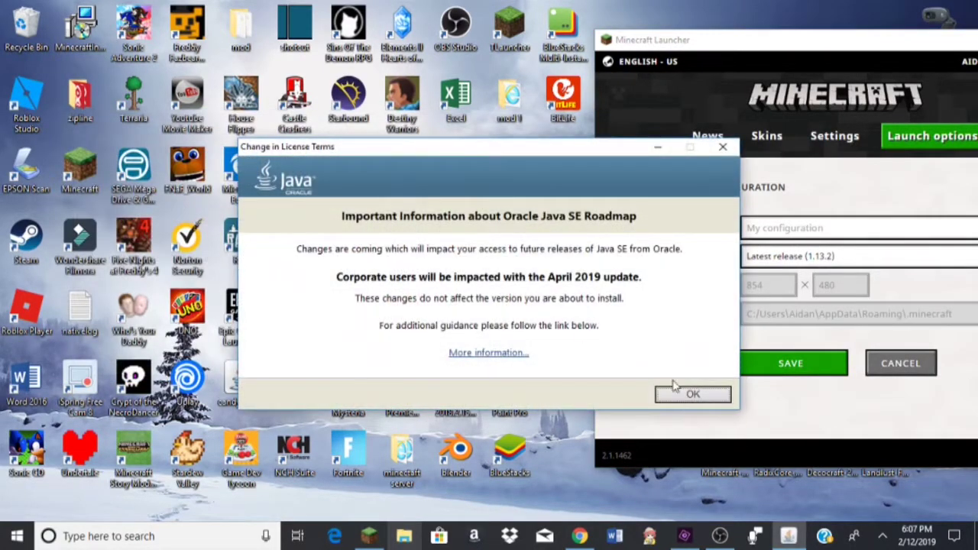
{"action": "left_click", "coordinate": [691, 394]}
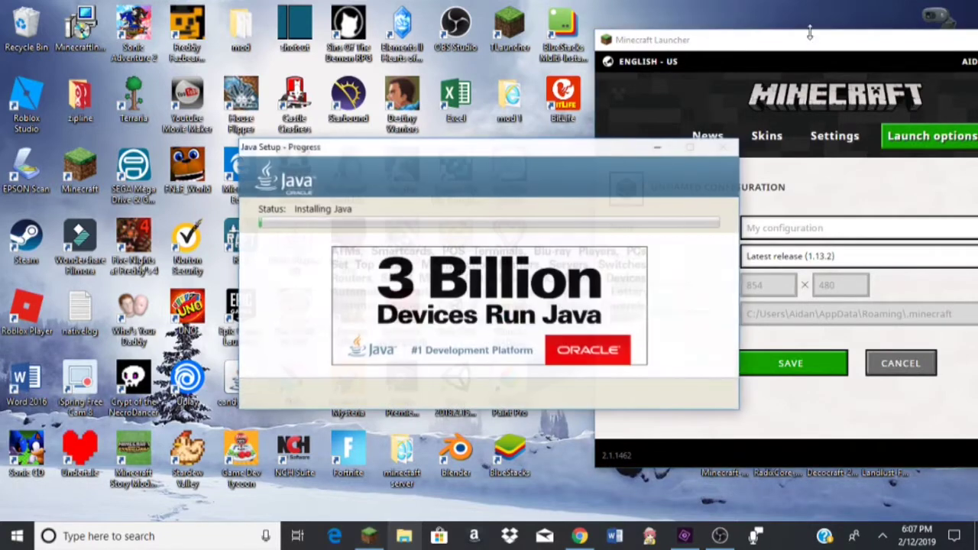
{"action": "left_click_drag", "start_coordinate": [810, 43], "coordinate": [510, 40]}
{"action": "left_click", "coordinate": [408, 144]}
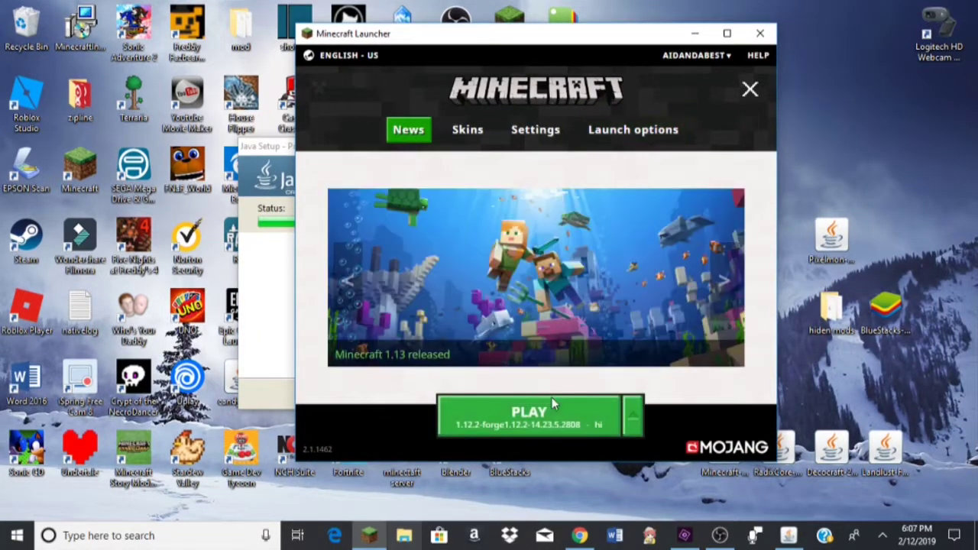
{"action": "left_click", "coordinate": [761, 33]}
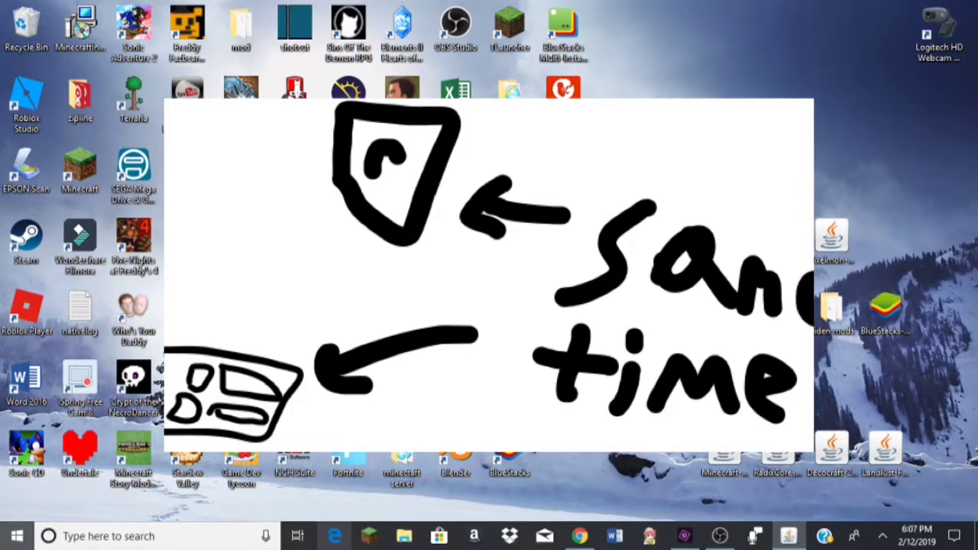
{"action": "key", "text": "super"}
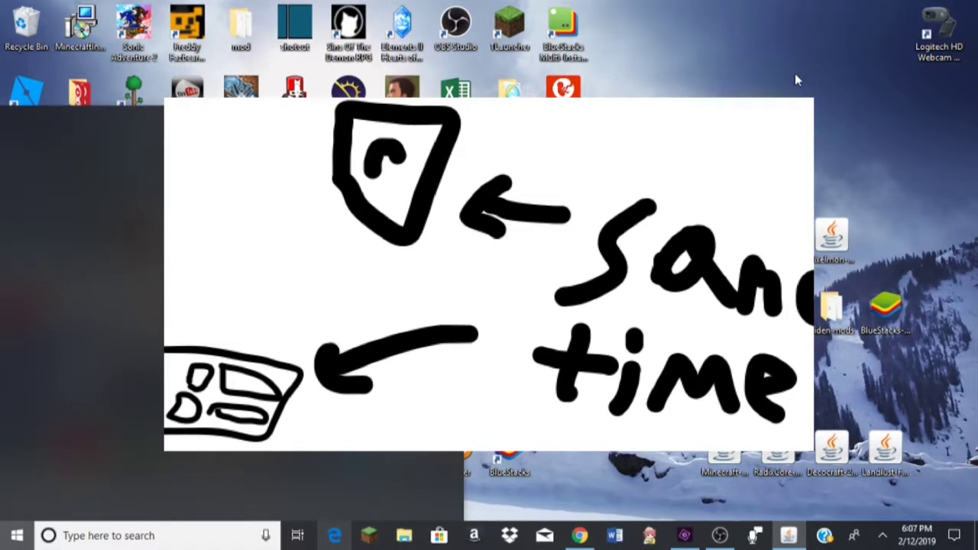
{"action": "key", "text": "super"}
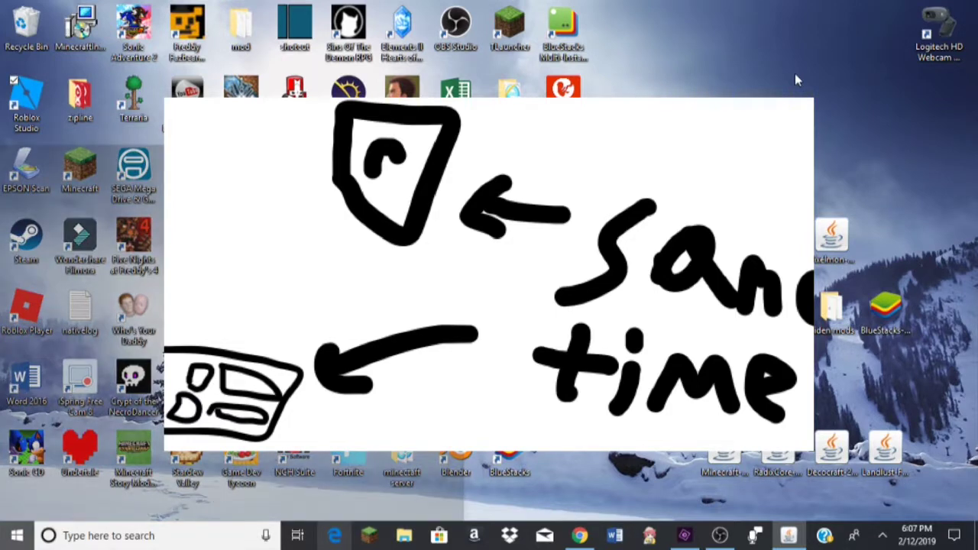
{"action": "key", "text": "super"}
{"action": "key", "text": "super"}
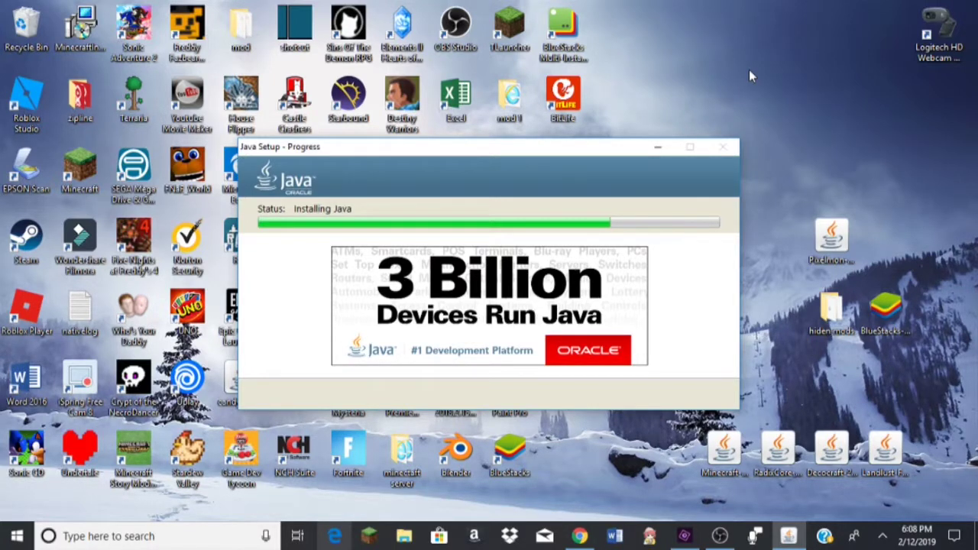
Bring up the Run dialog with %appdata%\.minecraft\ in the Open field
{"action": "key", "text": "super+r"}
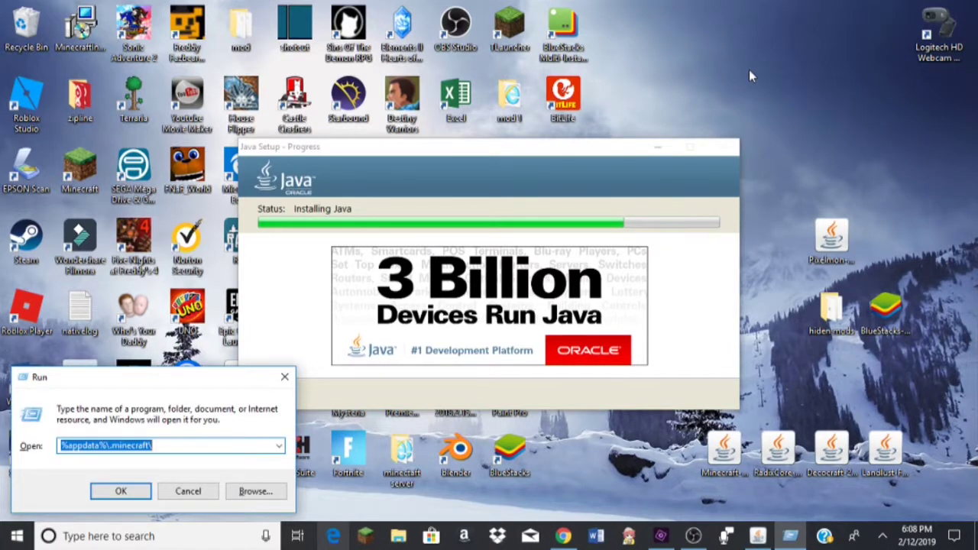
{"action": "left_click", "coordinate": [165, 448]}
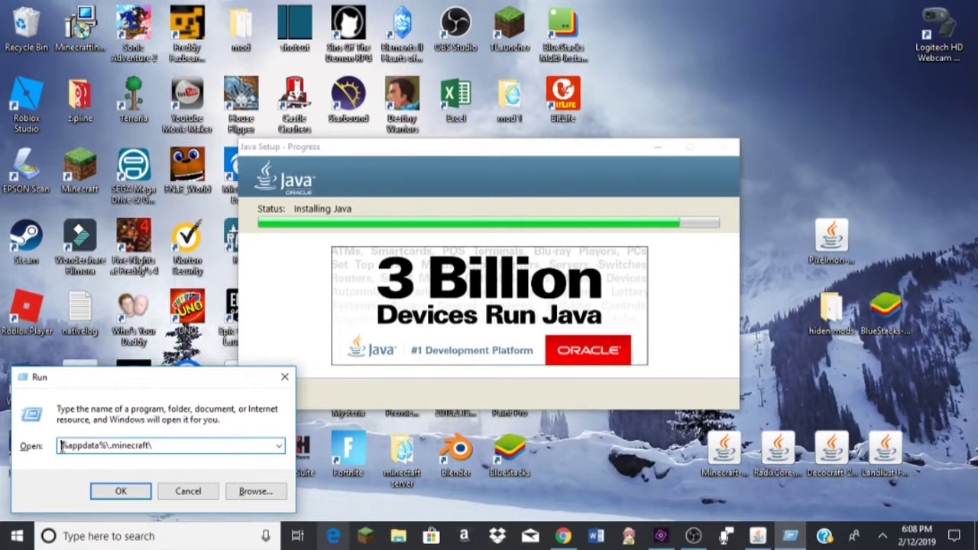
{"action": "left_click_drag", "start_coordinate": [61, 449], "coordinate": [196, 455]}
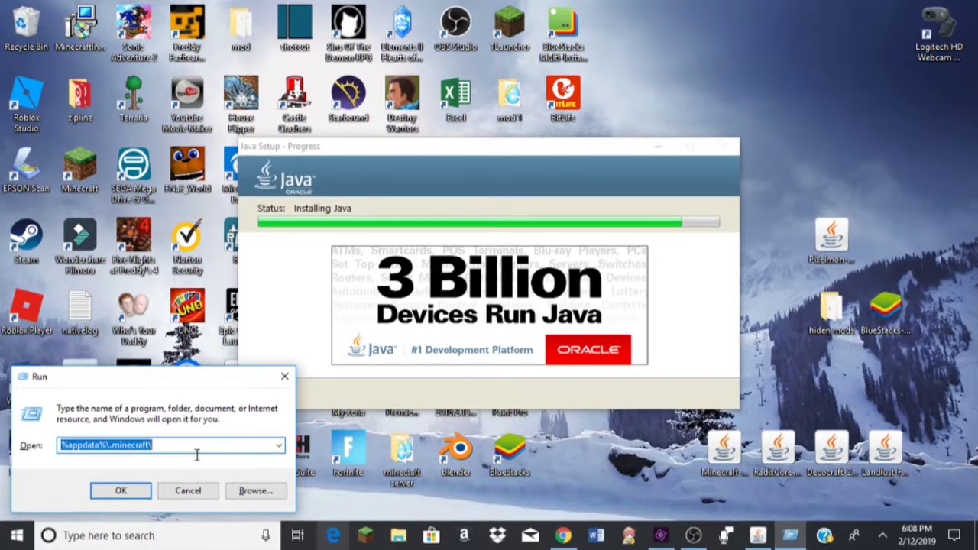
{"action": "left_click", "coordinate": [156, 442]}
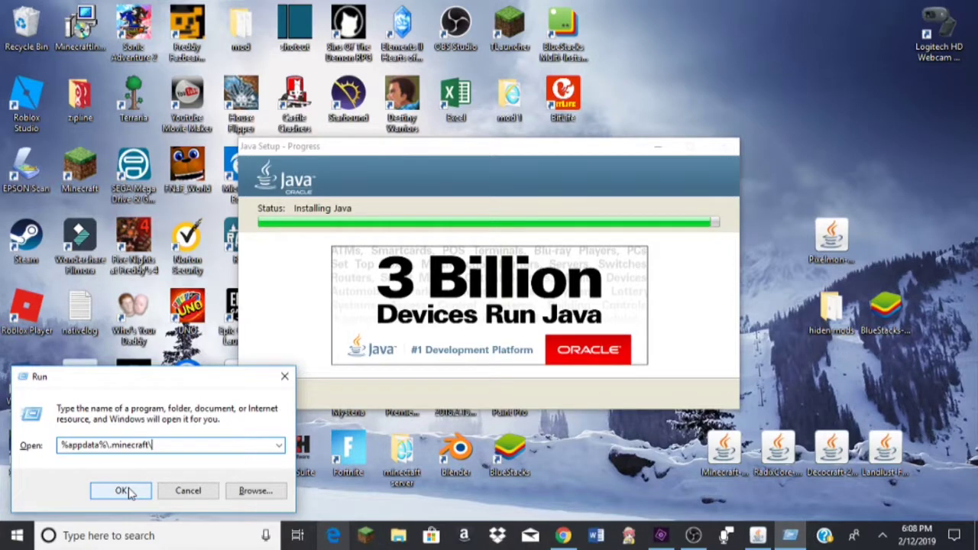
Open .minecraft in File Explorer and enter its mods folder listing 27 mod files
{"action": "left_click", "coordinate": [126, 492]}
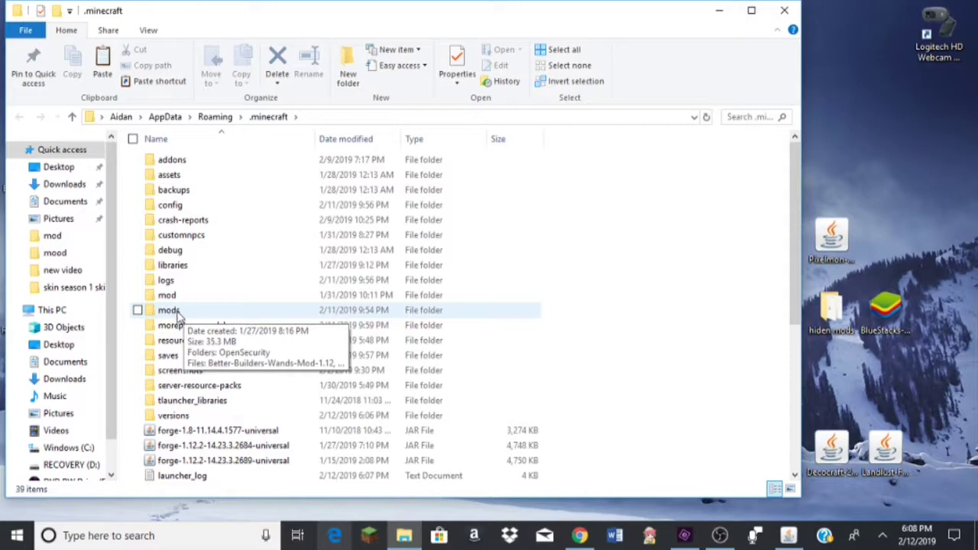
{"action": "left_click", "coordinate": [299, 308]}
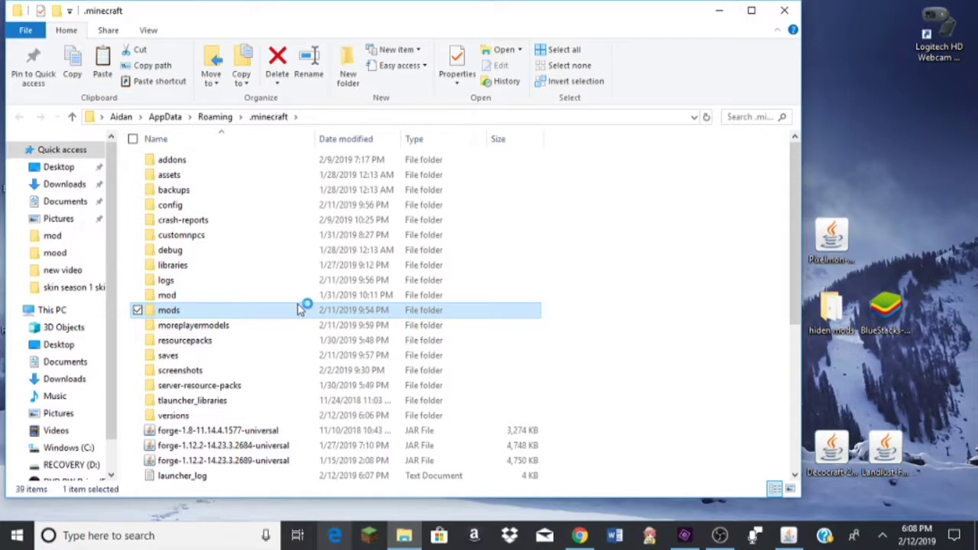
{"action": "left_click", "coordinate": [619, 346]}
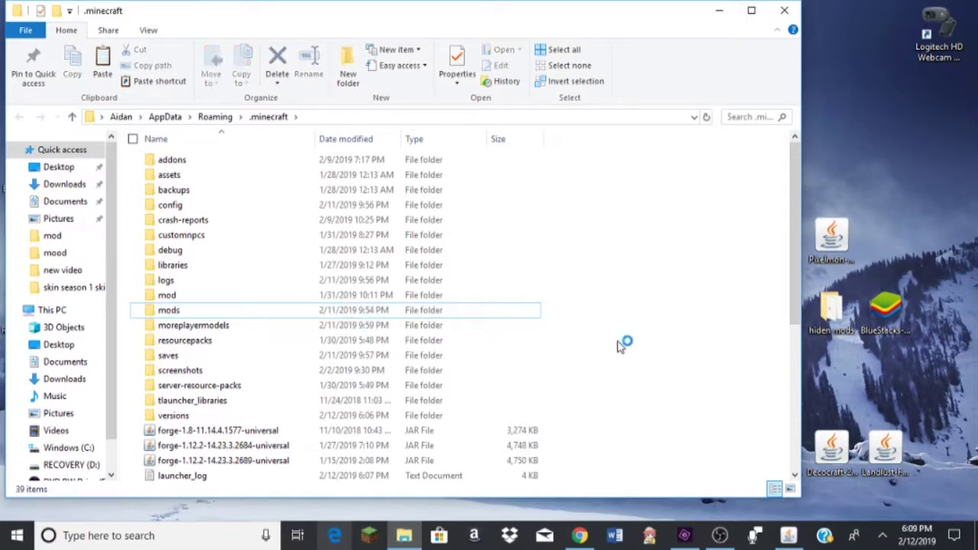
{"action": "right_click", "coordinate": [619, 345]}
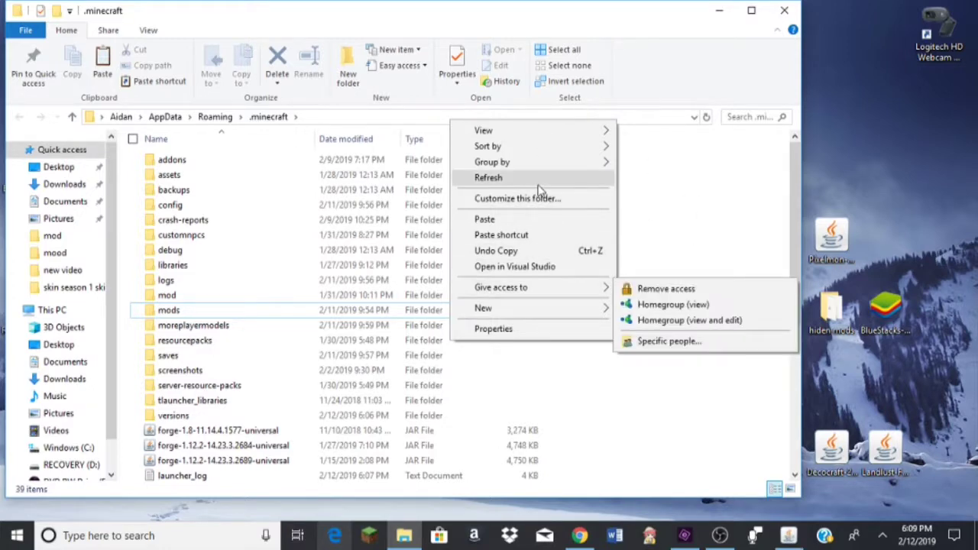
{"action": "mouse_move", "coordinate": [542, 134]}
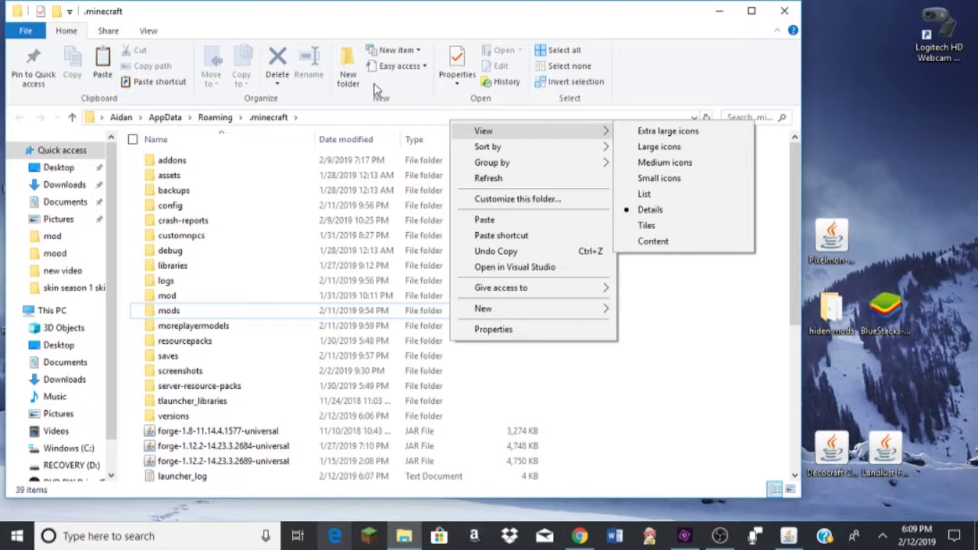
{"action": "left_click", "coordinate": [699, 331]}
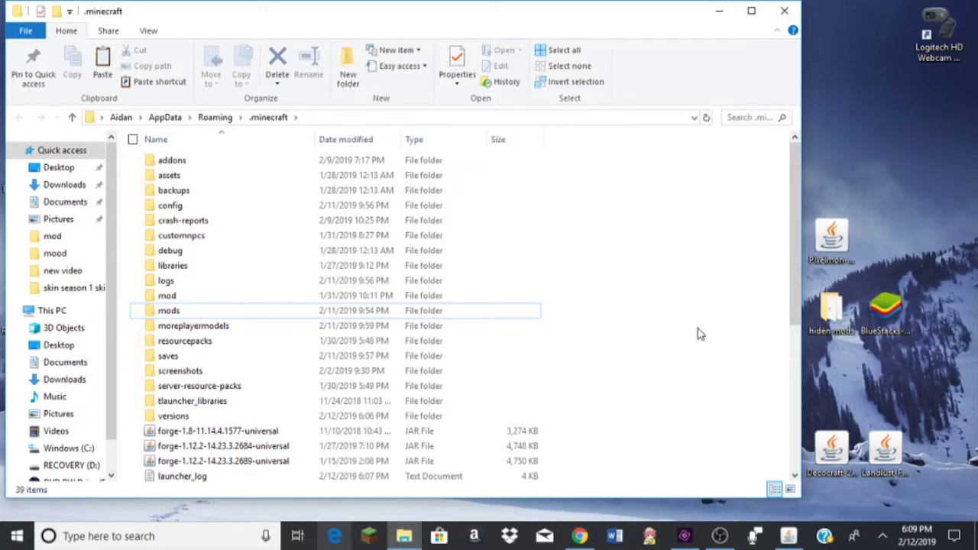
{"action": "left_click", "coordinate": [289, 310]}
{"action": "double_click", "coordinate": [288, 310]}
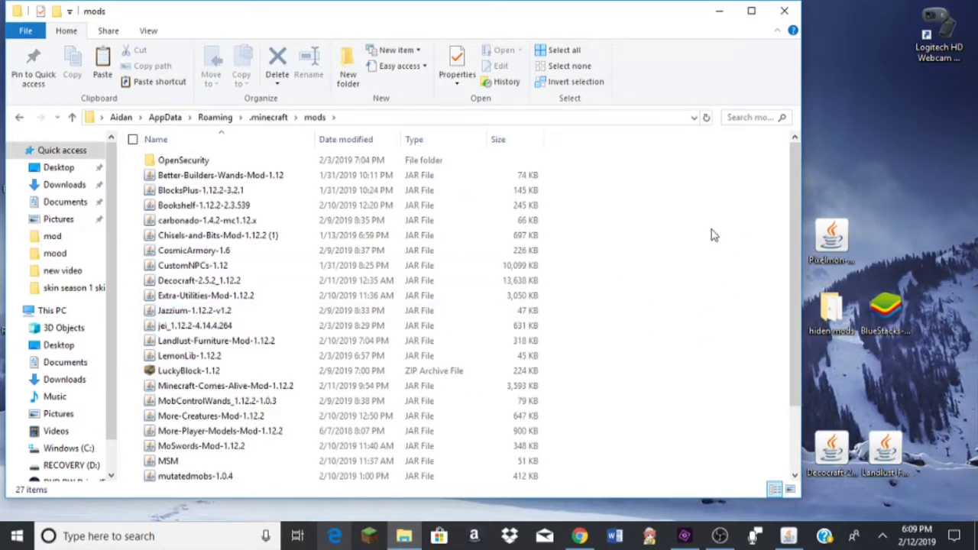
Close the mods folder window and dismiss the Java Setup Complete dialog
{"action": "left_click_drag", "start_coordinate": [796, 203], "coordinate": [712, 196]}
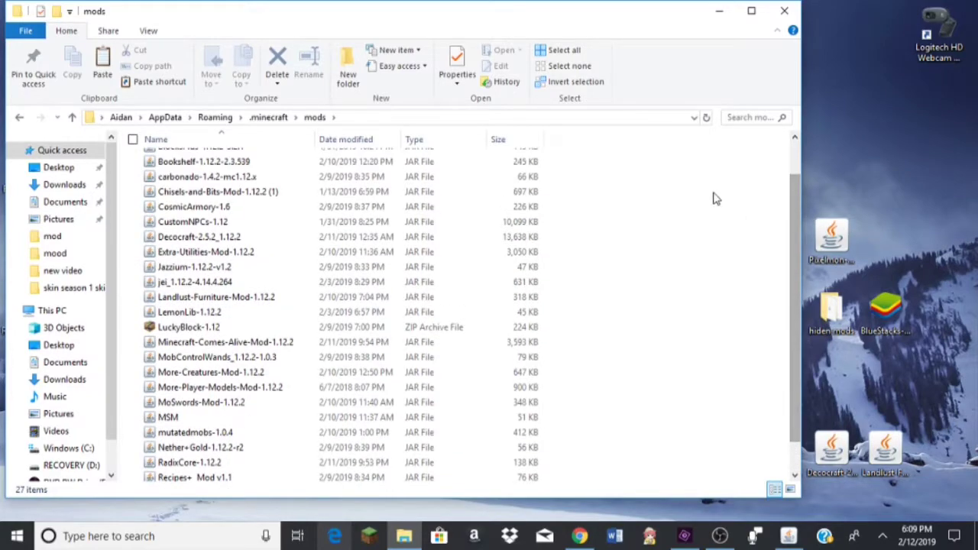
{"action": "left_click", "coordinate": [785, 10]}
{"action": "left_click", "coordinate": [692, 394]}
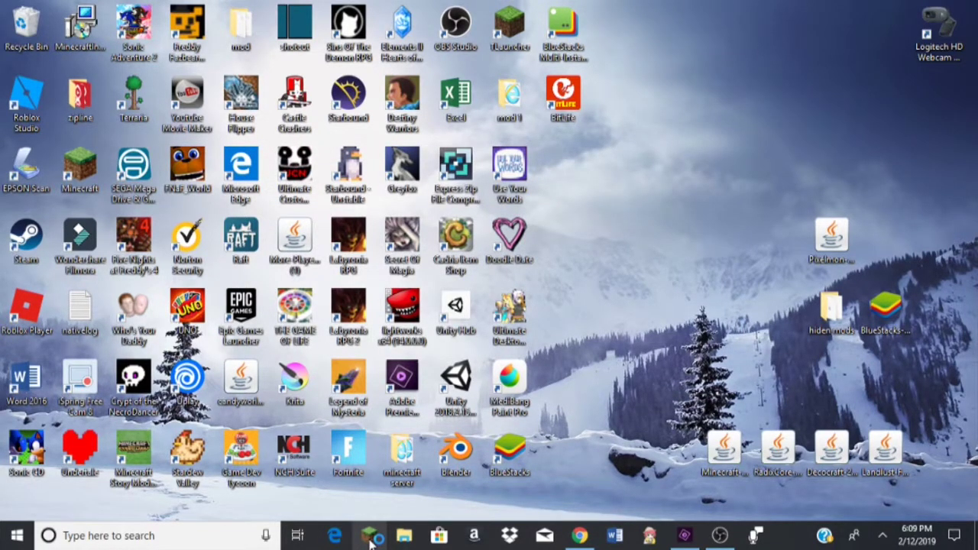
Reopen the Minecraft Launcher and select the 'hi' profile (1.12.2-forge1.12.2-14.23.5.2808) to play
{"action": "left_click", "coordinate": [372, 538]}
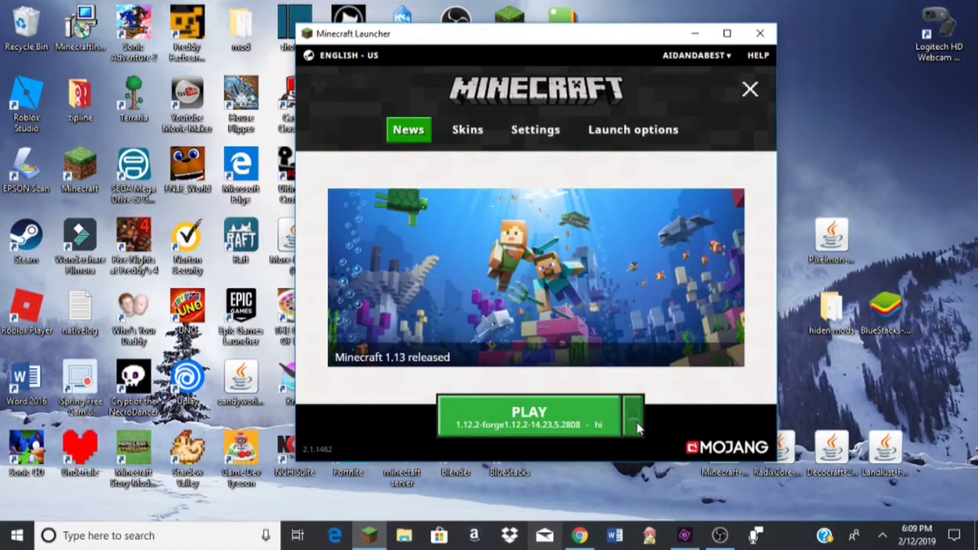
{"action": "left_click", "coordinate": [634, 418]}
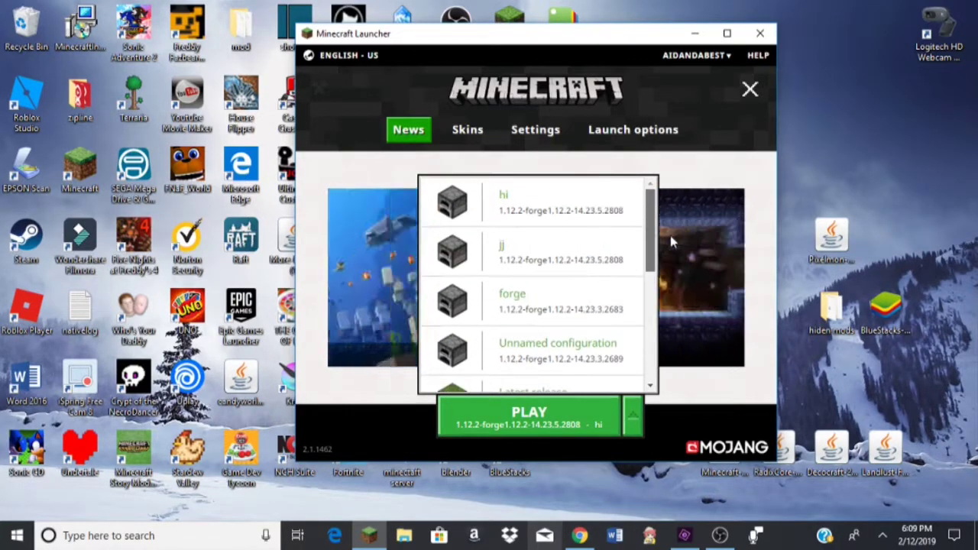
{"action": "left_click", "coordinate": [575, 421]}
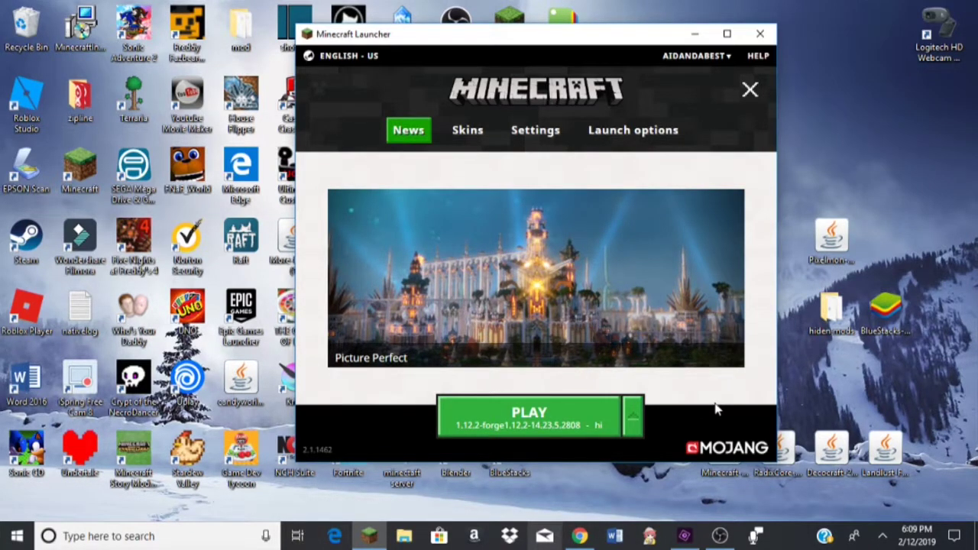
Launch Minecraft 1.12.2 with the 'hi' Forge profile
{"action": "left_click", "coordinate": [555, 409]}
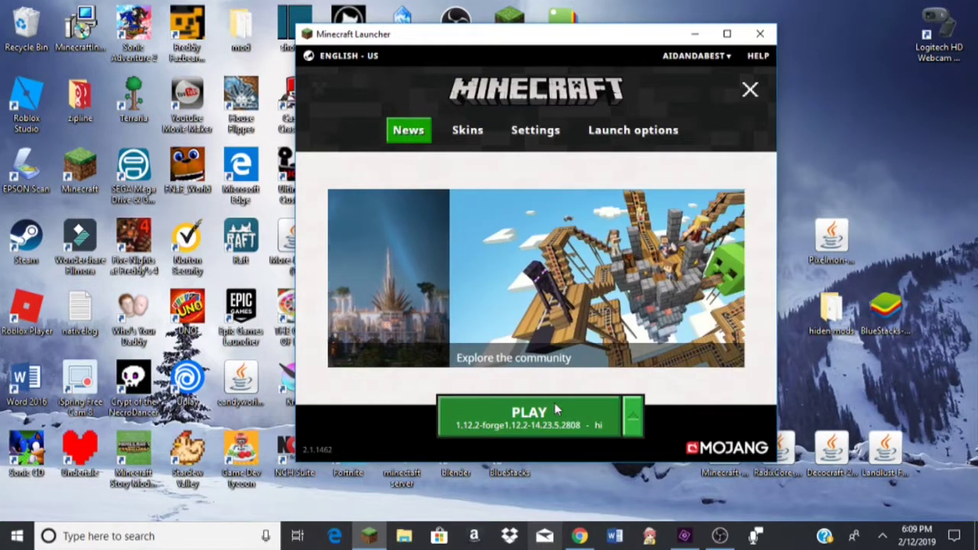